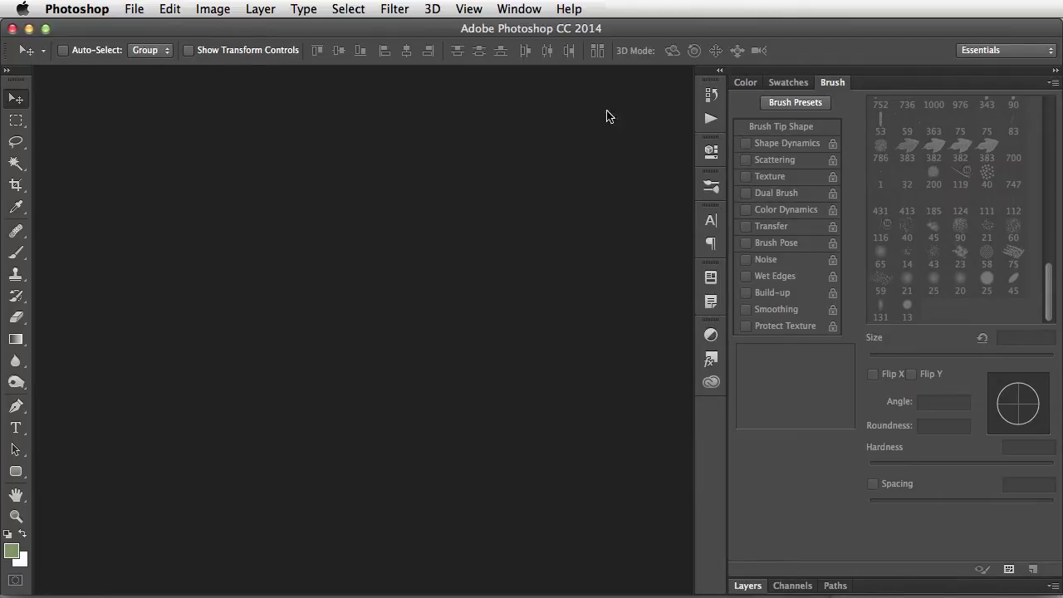
Create a blank white 1000 × 1000 px RGB document at 72 ppi.
click(136, 10)
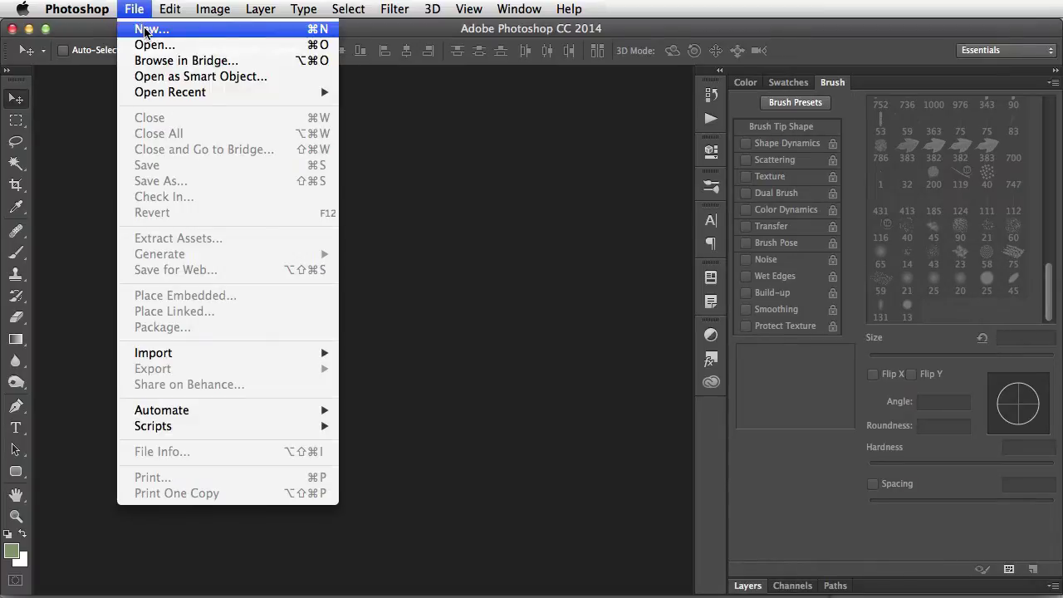
click(152, 29)
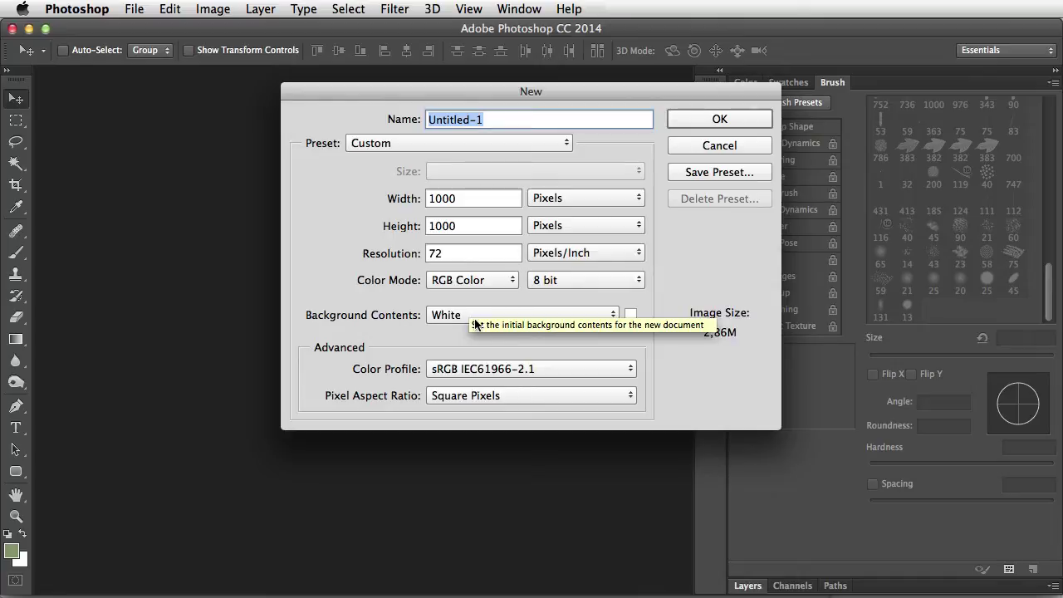
click(744, 120)
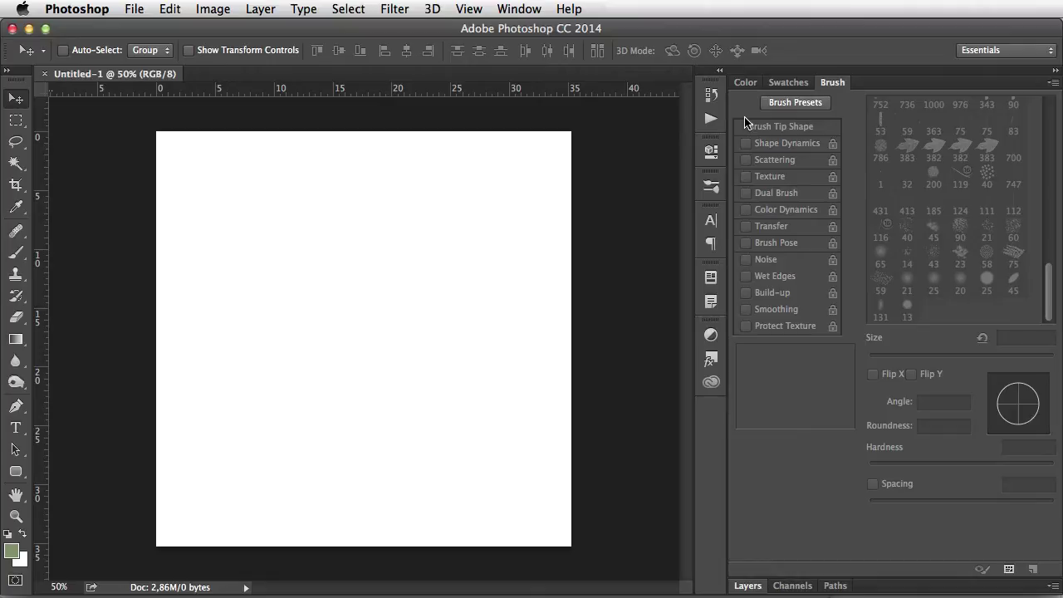
Select the Type tool and set the text colour to pure black (#000000).
click(15, 428)
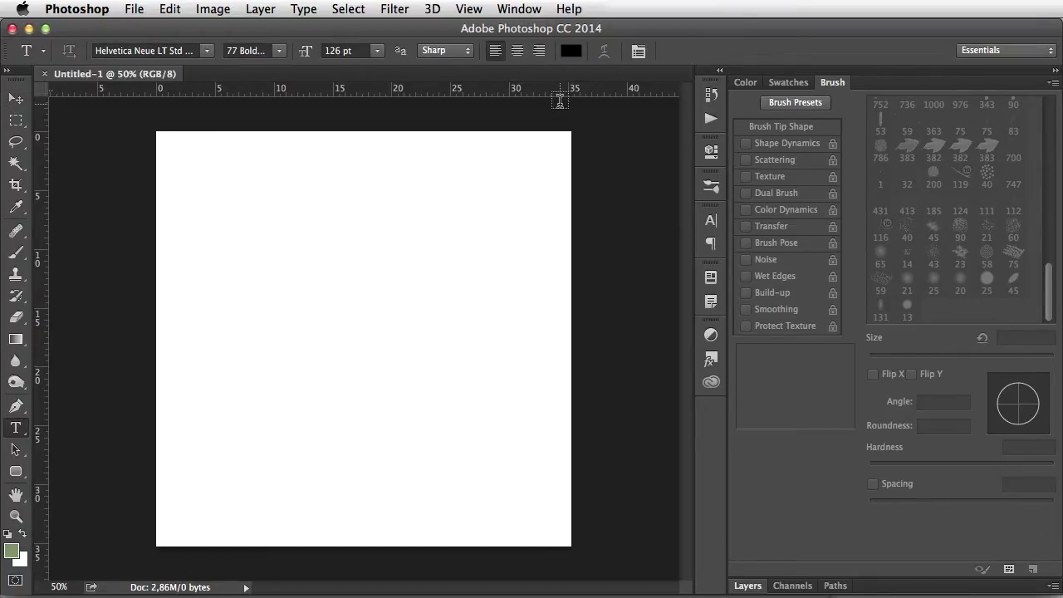
click(570, 51)
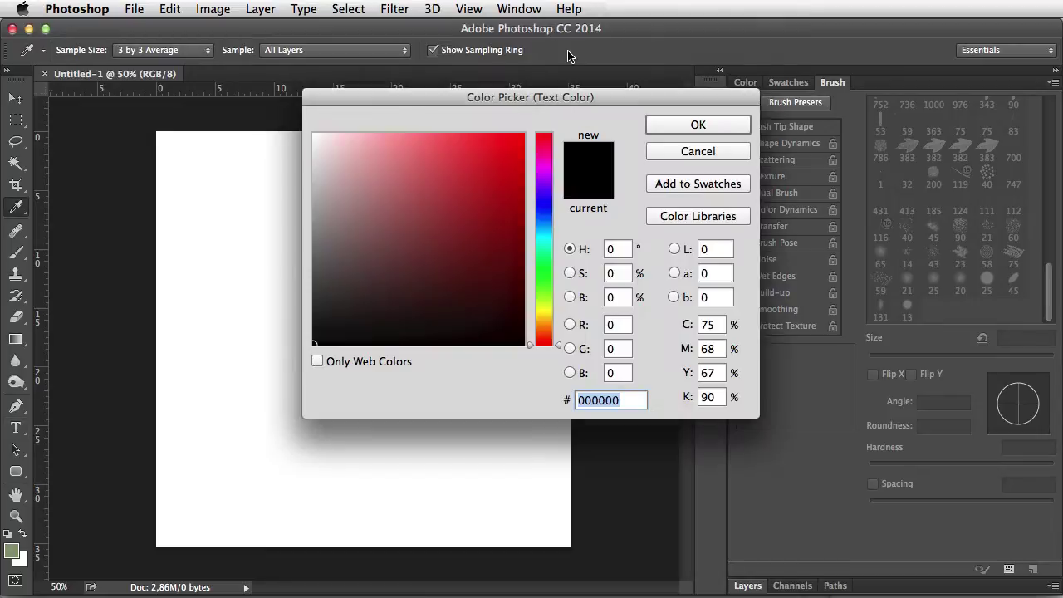
drag(357, 299, 297, 355)
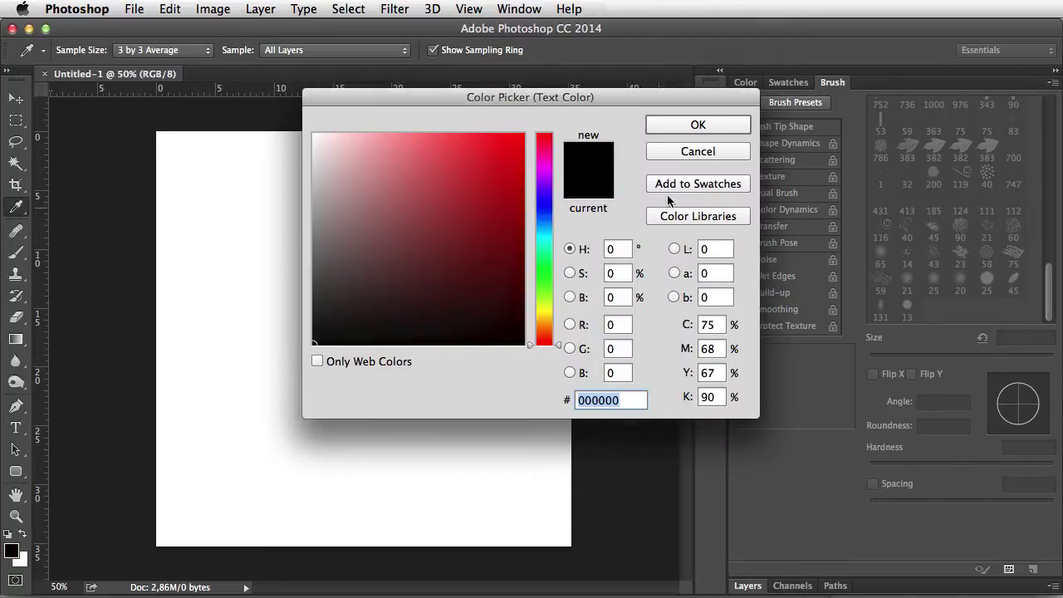
click(698, 126)
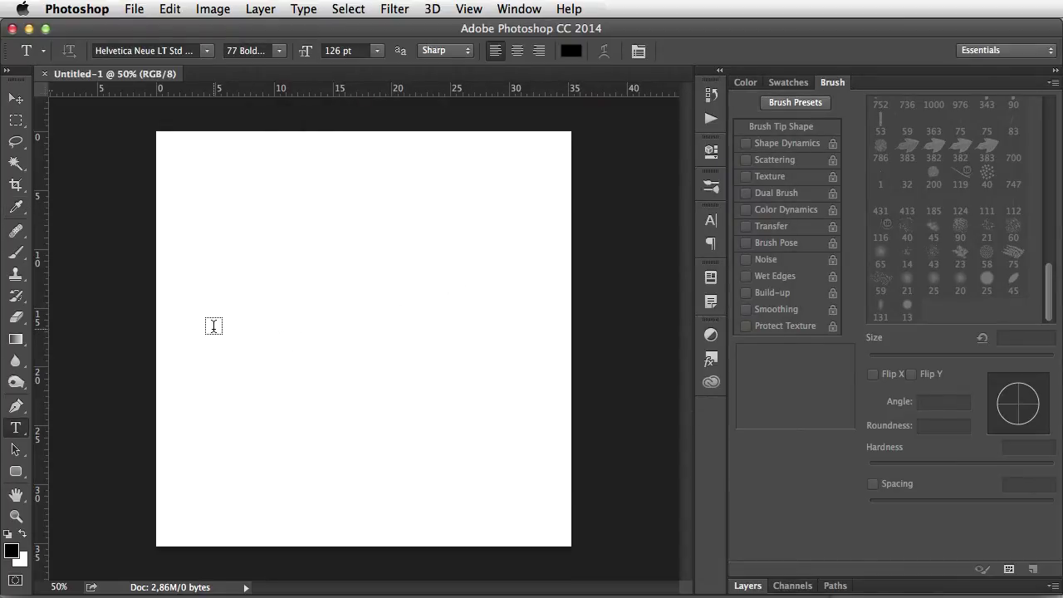
Type a copyright symbol plus the author's name, centre it, then select the text line.
click(213, 325)
text(©)
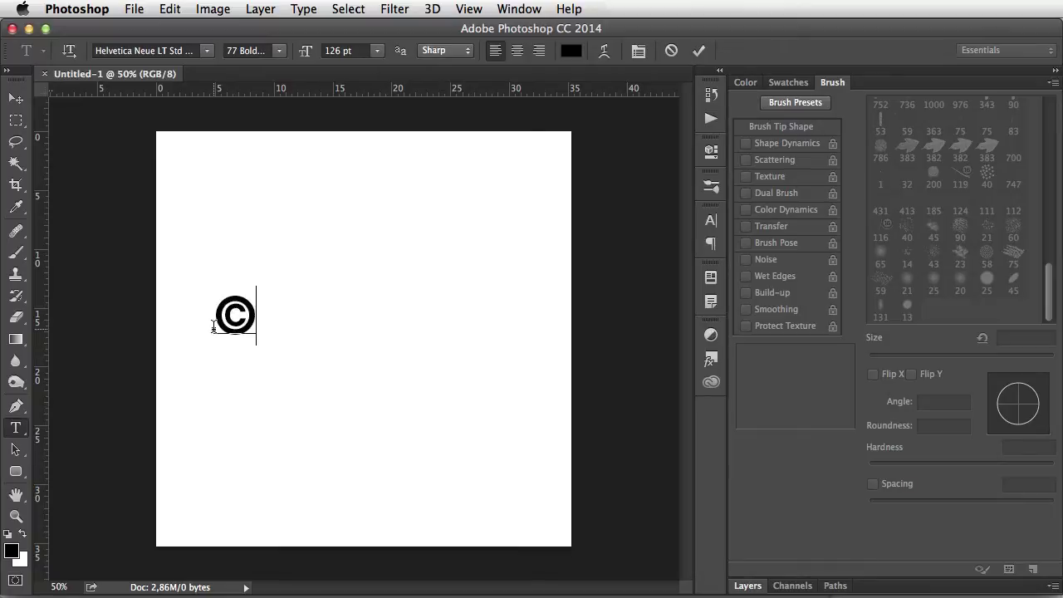
text(Jimmy Ru)
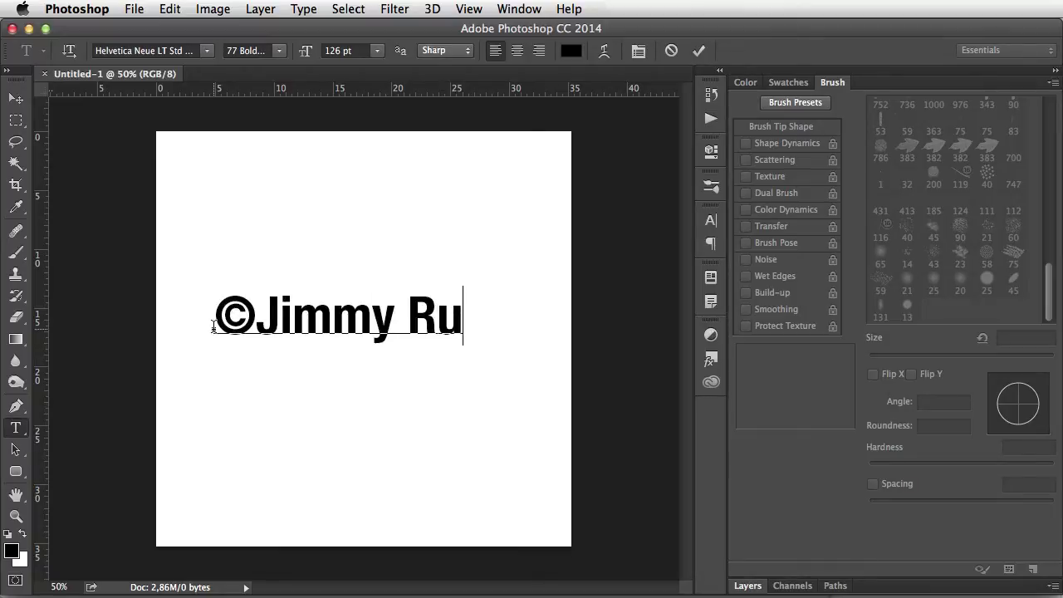
text(nstee)
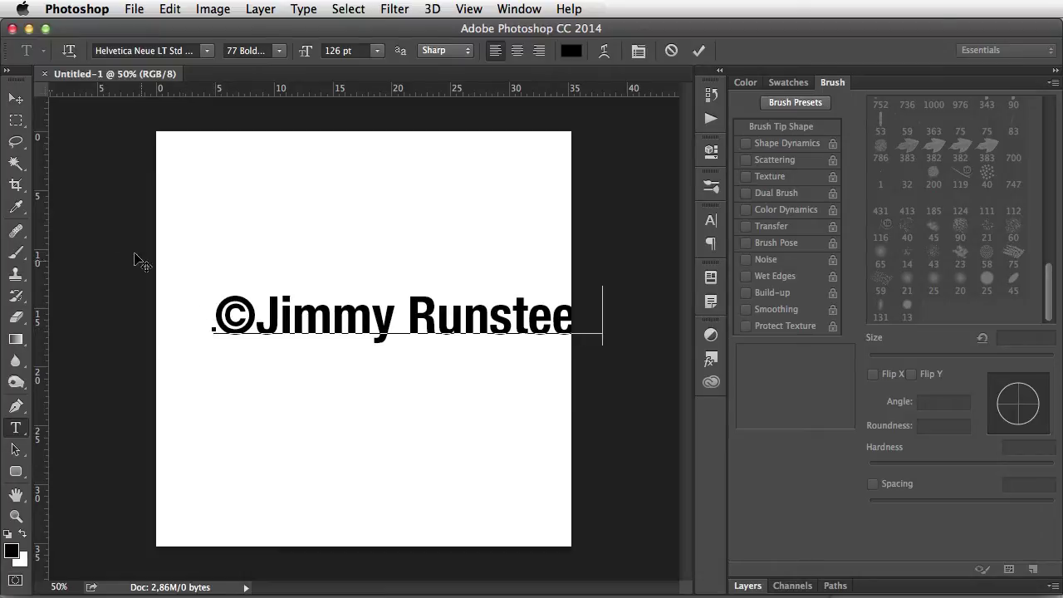
click(11, 100)
drag(424, 255, 385, 261)
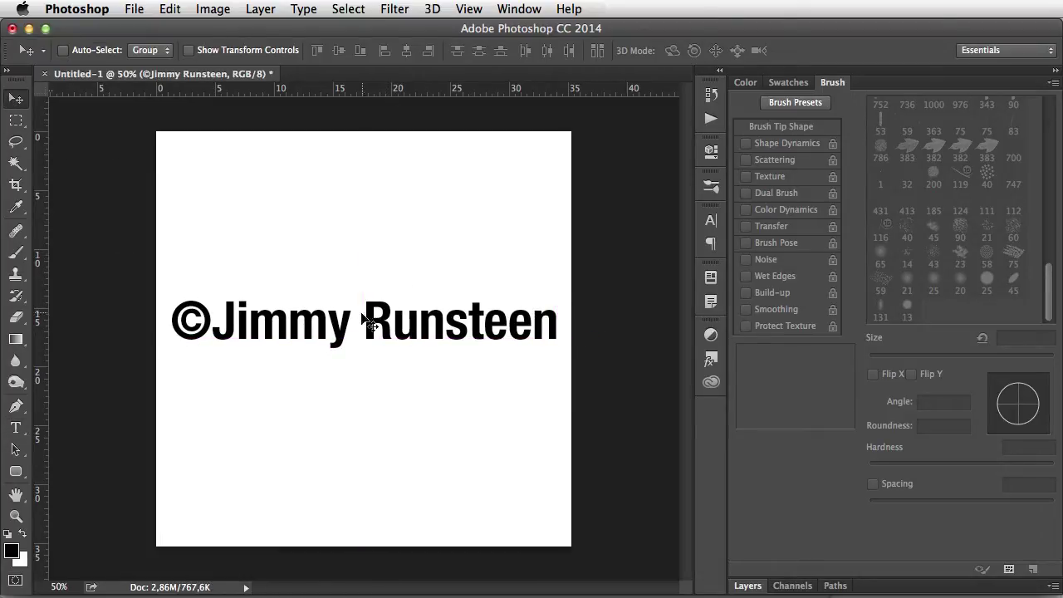
key(t)
drag(163, 329, 565, 323)
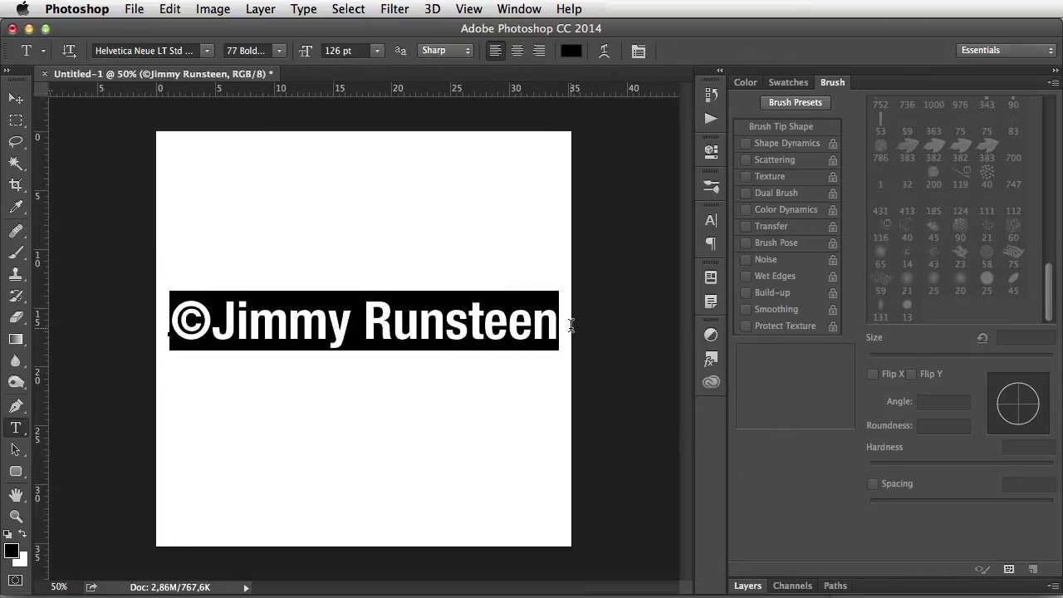
Change the name text to Jenna Sue Regular at 205 pt and recentre it.
click(136, 49)
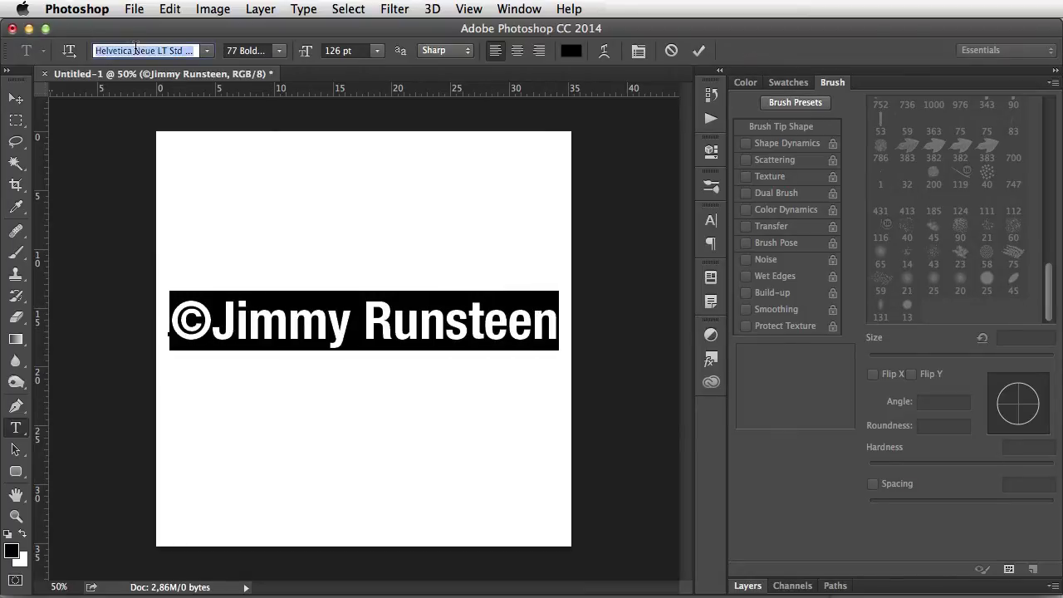
text(jenna)
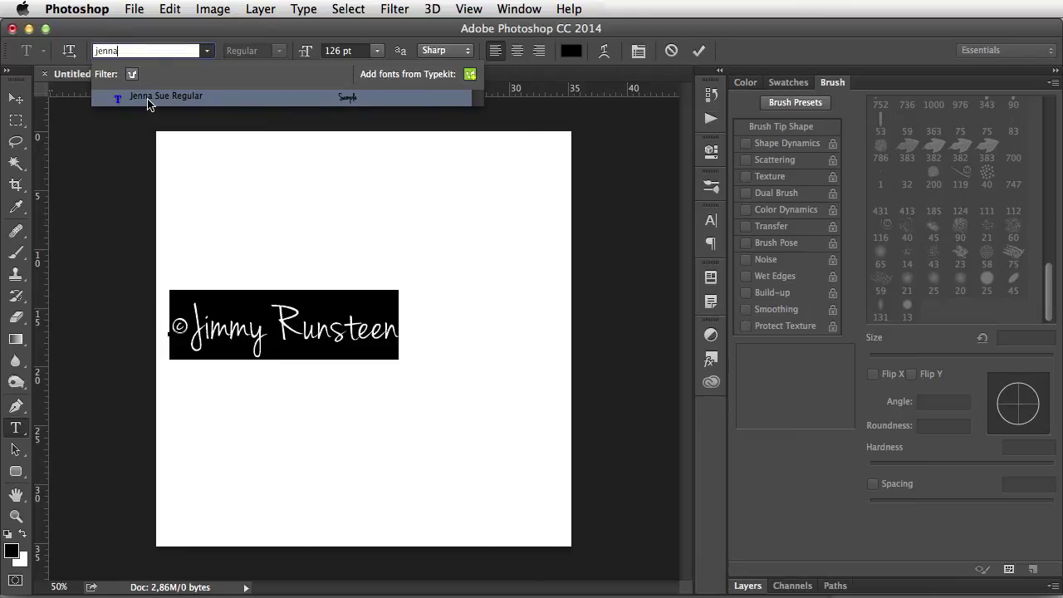
click(149, 97)
drag(305, 51, 369, 54)
click(16, 98)
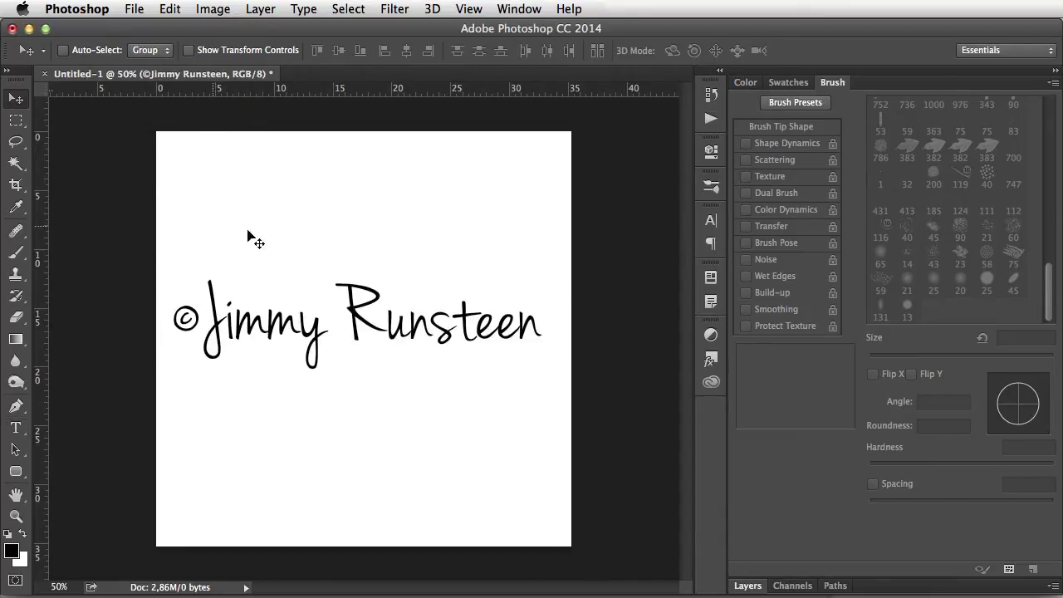
drag(319, 289, 333, 288)
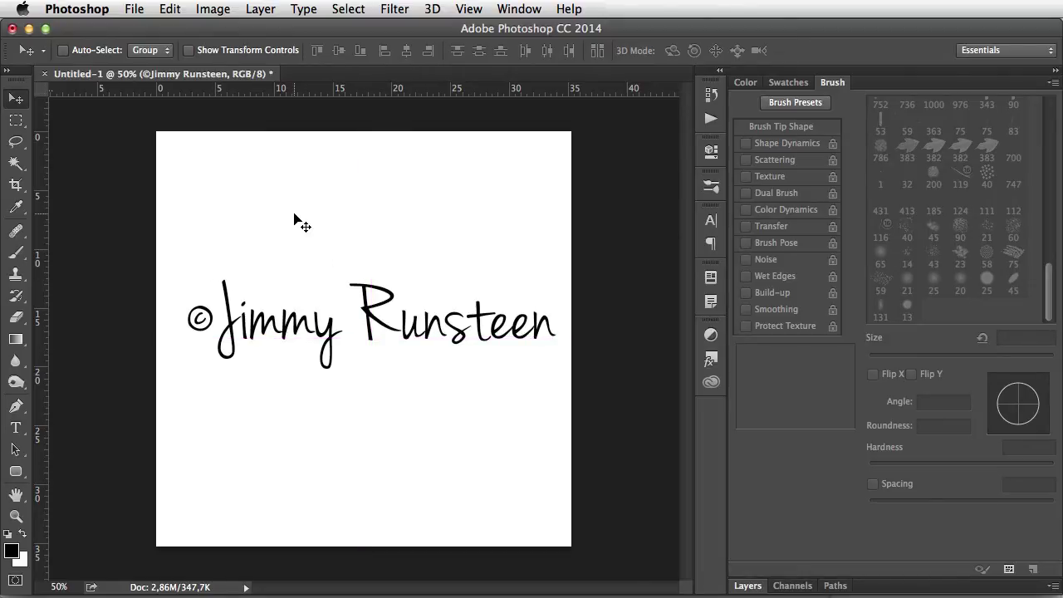
Define the signature as a new brush preset named 'Signatur'.
click(171, 9)
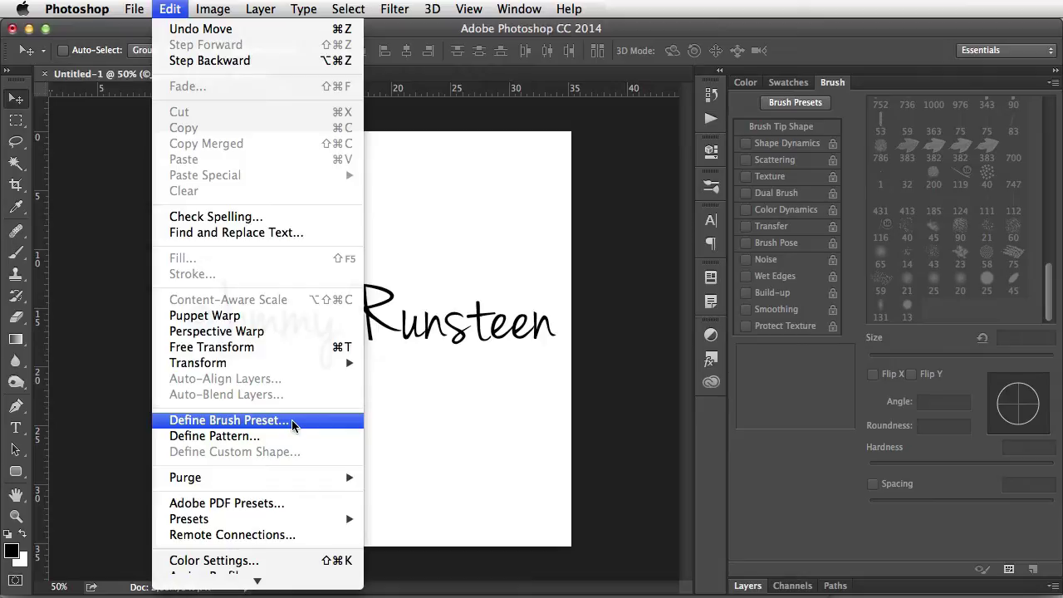
click(292, 421)
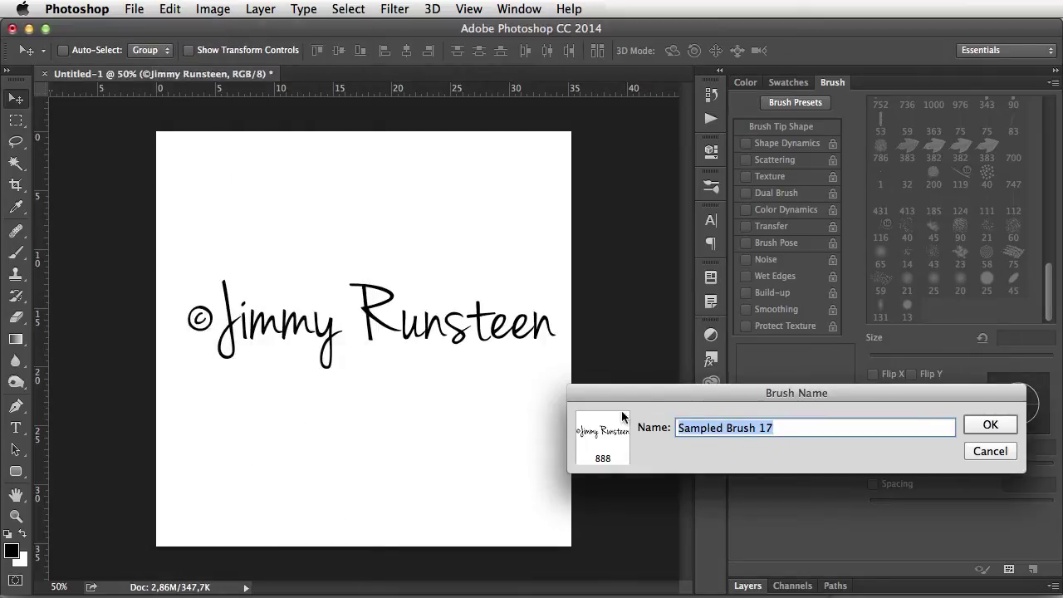
drag(636, 390, 274, 165)
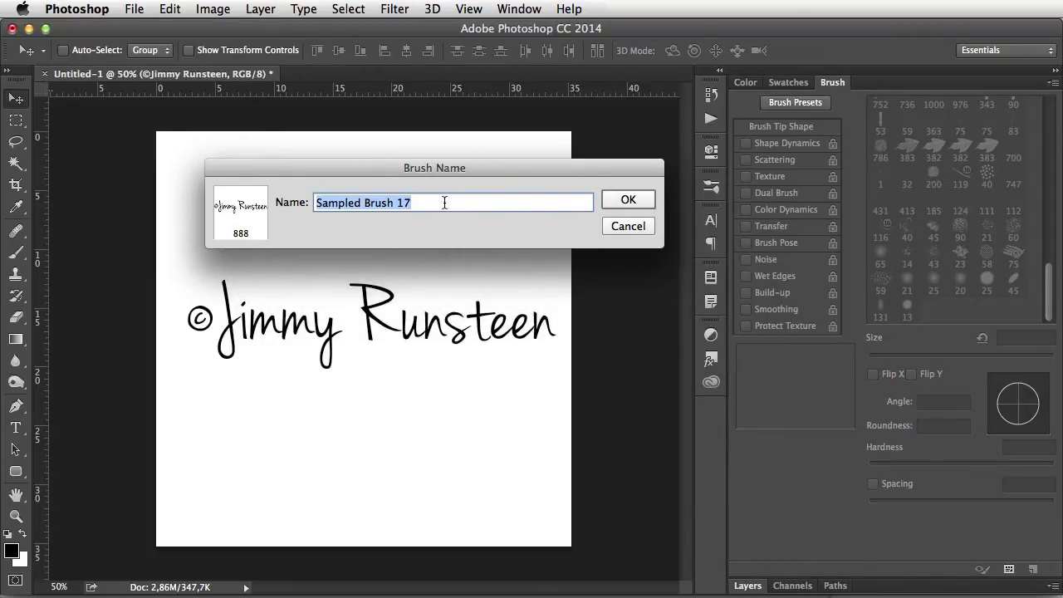
text(Si)
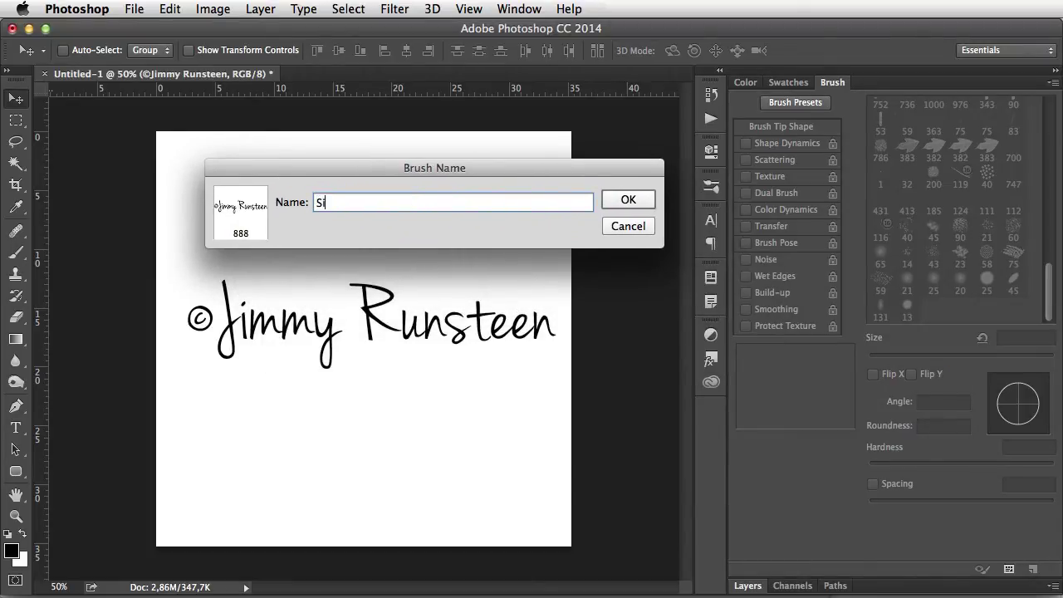
text(gnatur)
key(Return)
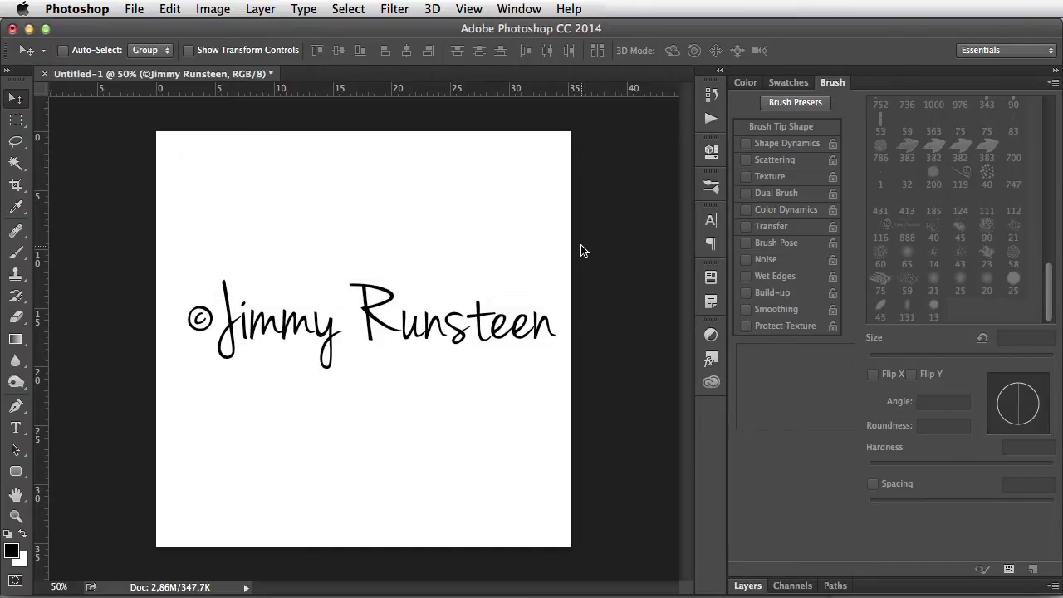
Add an empty layer and test the Signatur brush with stamps down the canvas.
click(748, 585)
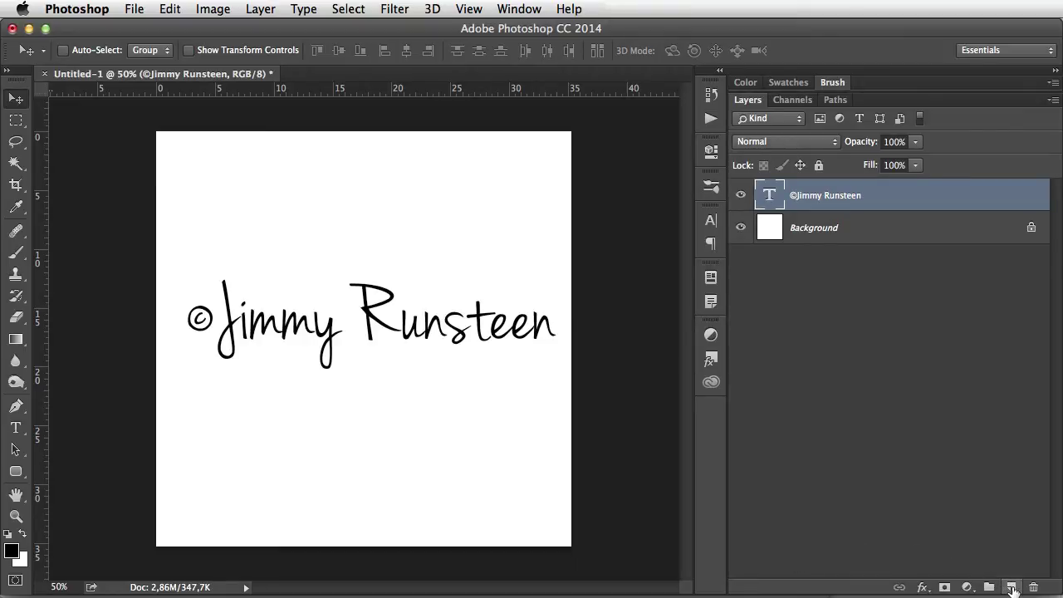
click(1012, 587)
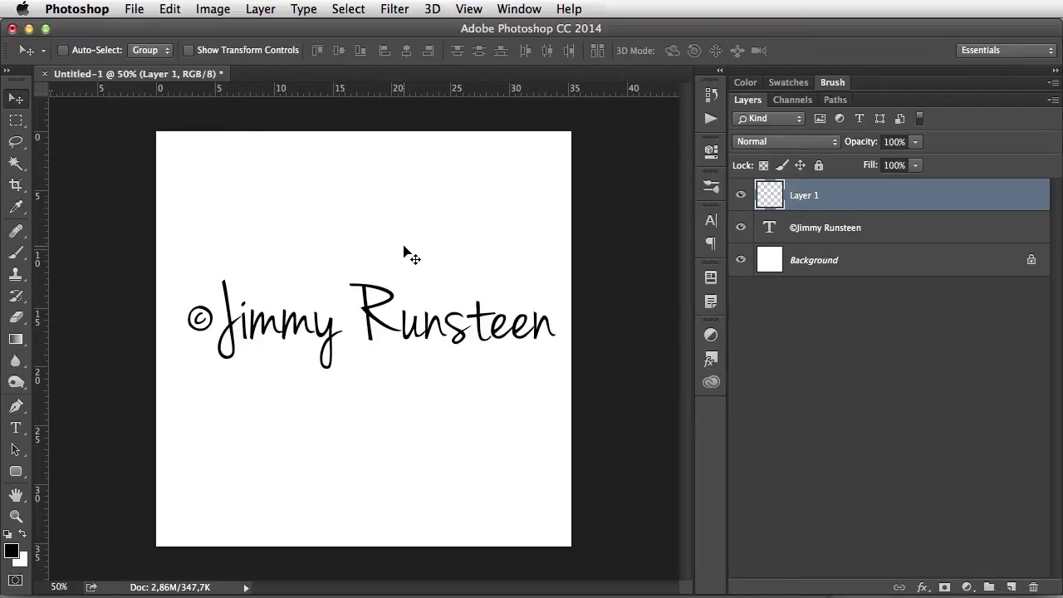
click(15, 253)
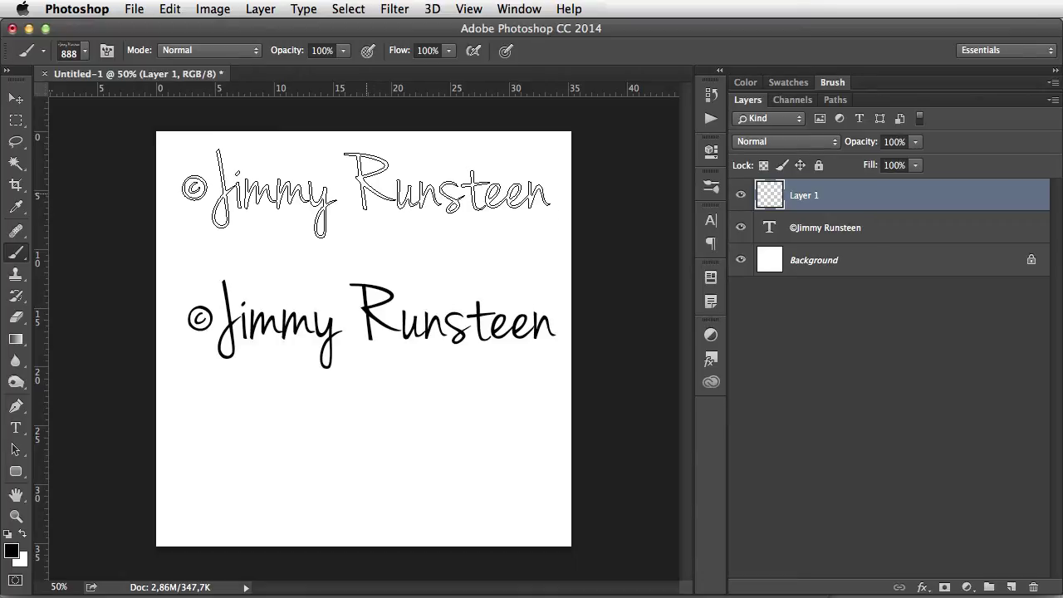
click(364, 195)
mouse_move(362, 223)
mouse_down()
mouse_move(375, 488)
mouse_move(375, 461)
mouse_up()
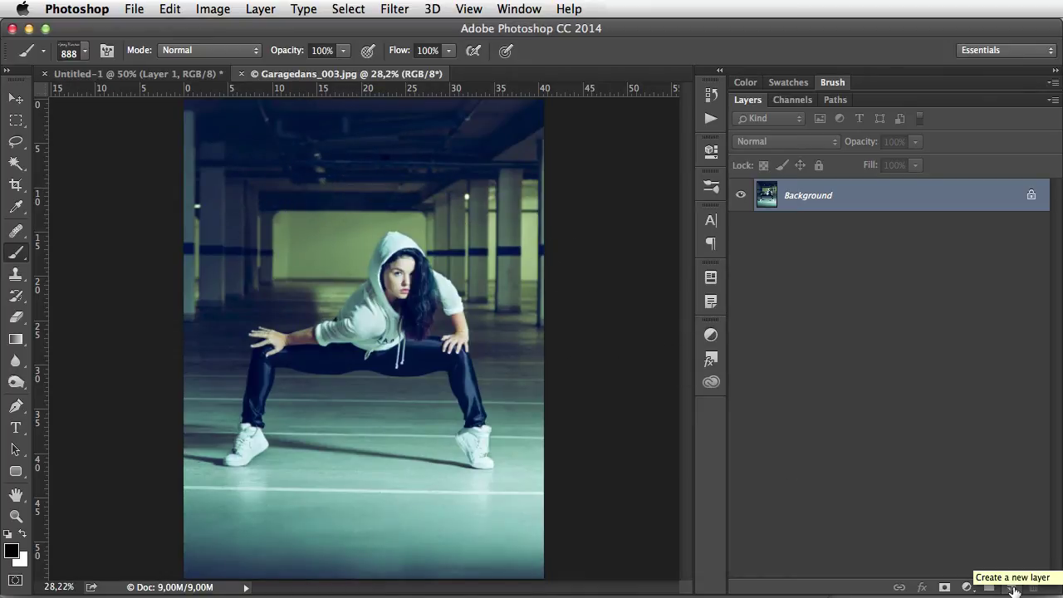
Add an empty Layer 1 above the Garagedans_003.jpg background and bring up the brush picker.
click(1011, 589)
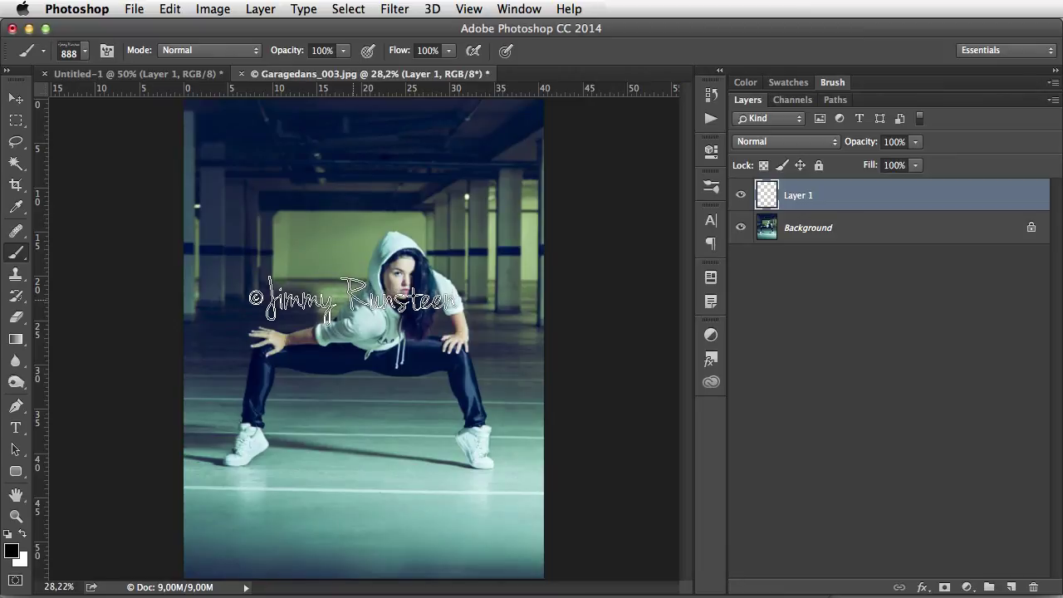
right_click(371, 249)
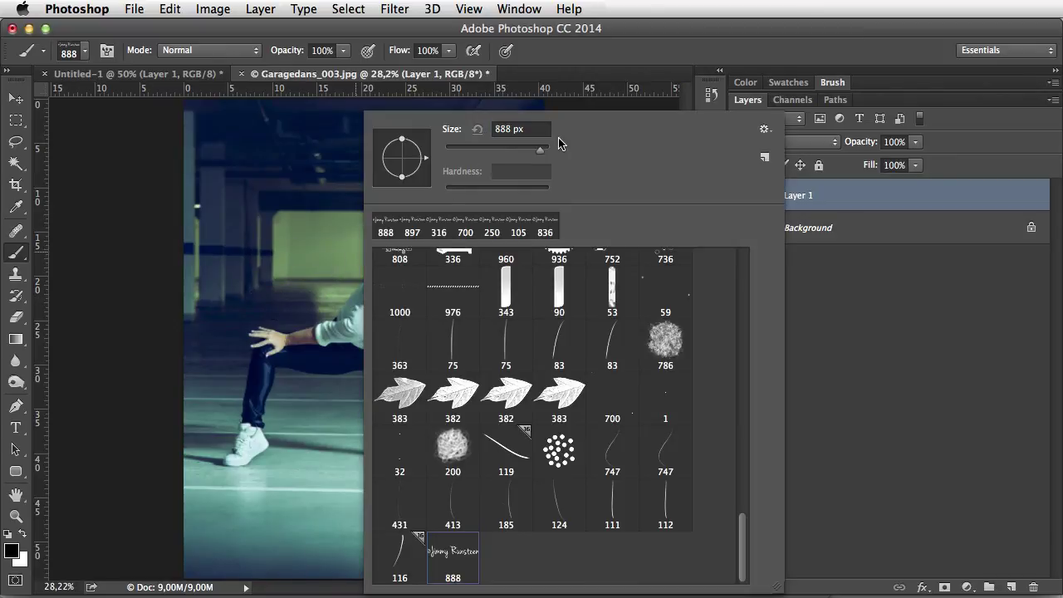
Reduce the Signatur brush size from 888 px to 396 px.
mouse_move(541, 155)
mouse_down()
mouse_move(509, 156)
mouse_move(534, 155)
mouse_up()
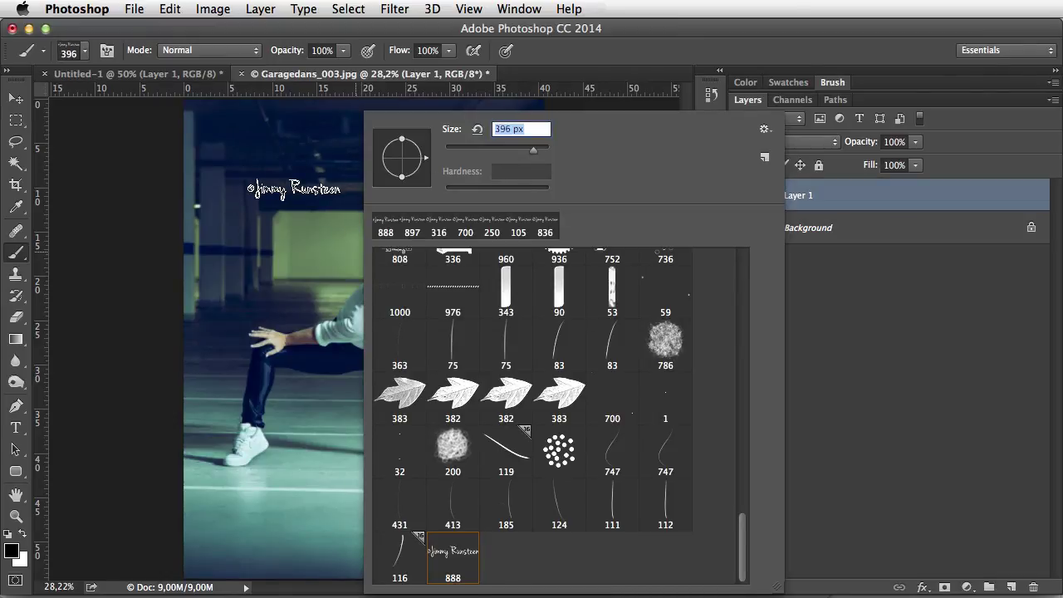
key(Return)
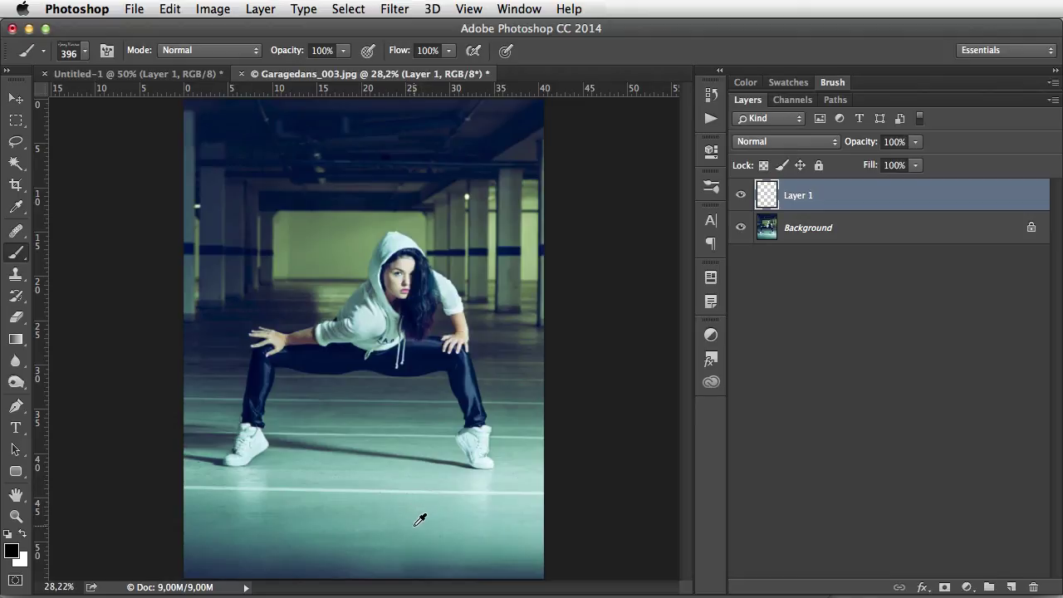
Sample a light teal from the floor and stamp the signature bottom-right.
alt+click(427, 520)
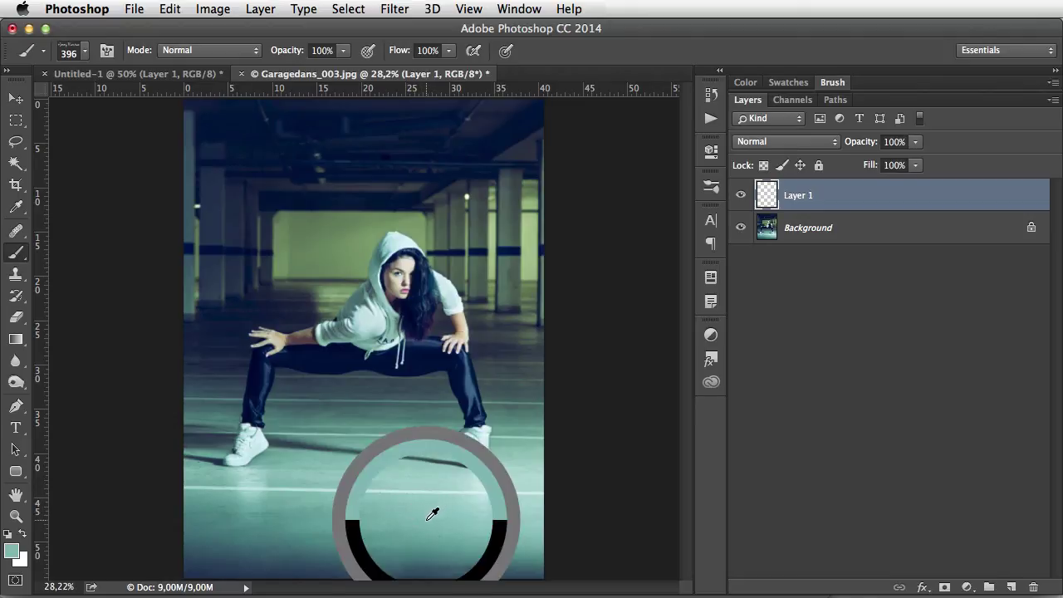
drag(432, 514, 430, 508)
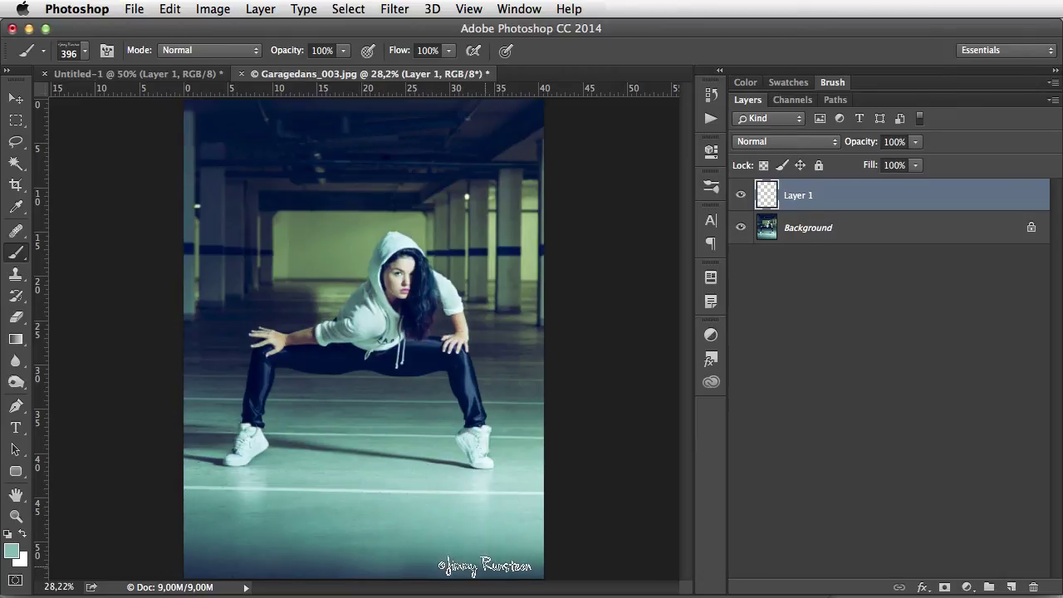
click(489, 562)
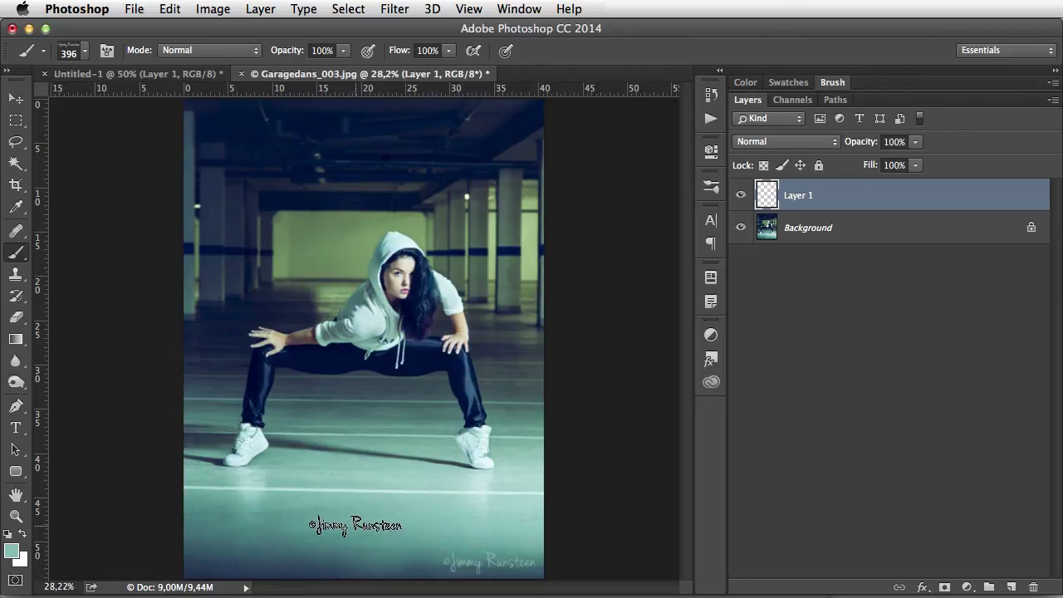